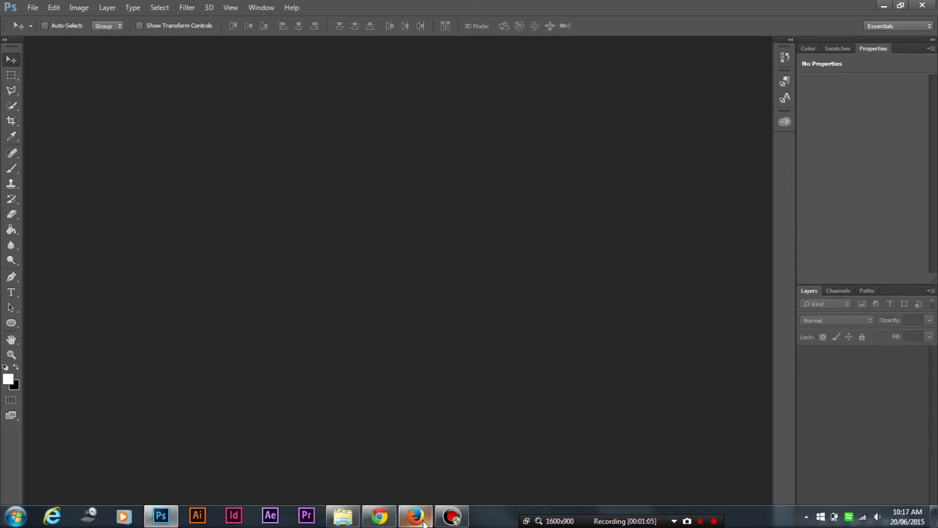
- Show the Scan Cleanup VT folder containing Scanned Plan.jpg in File Explorer
{"action": "left_click", "coordinate": [343, 516]}
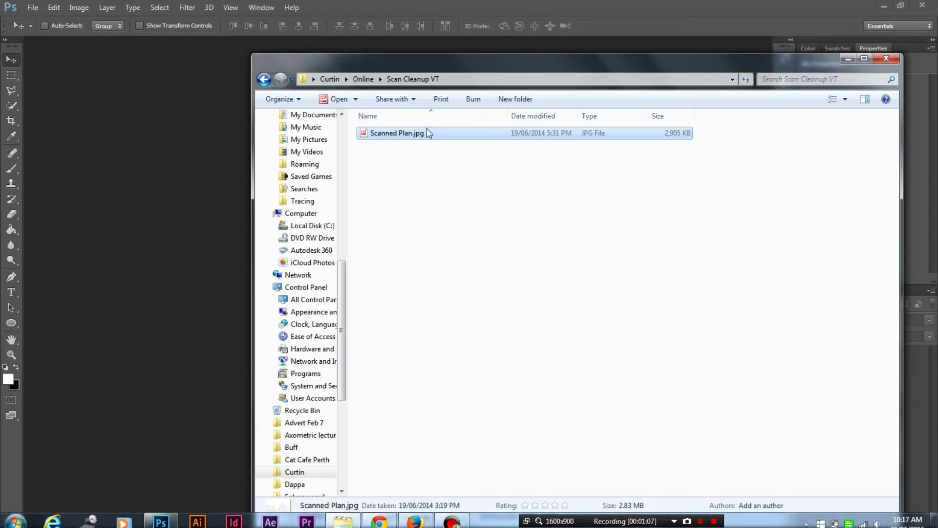
- Open Scanned Plan.jpg in Photoshop and zoom in on the floor plans
{"action": "left_click_drag", "start_coordinate": [409, 137], "coordinate": [128, 166]}
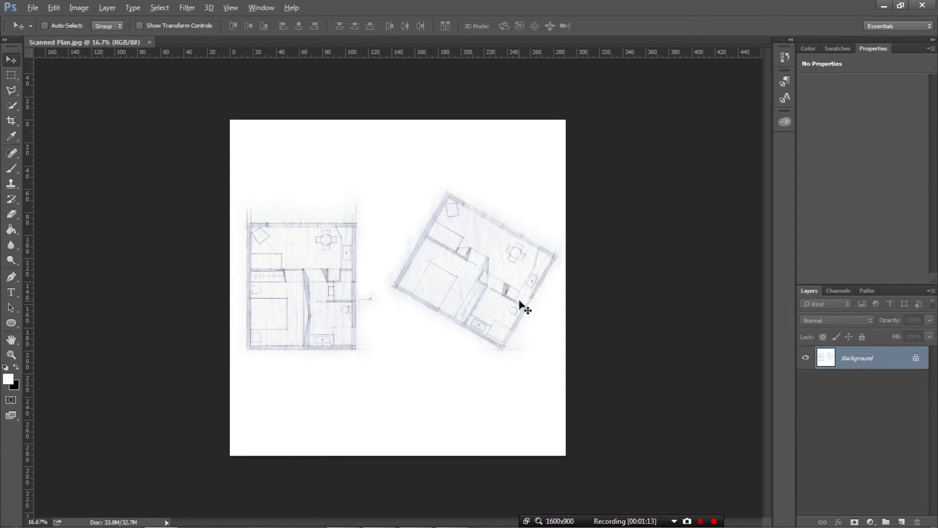
{"action": "left_click_drag", "start_coordinate": [521, 305], "coordinate": [656, 237]}
{"action": "scroll", "coordinate": [656, 238], "scroll_direction": "up", "scroll_amount": 5}
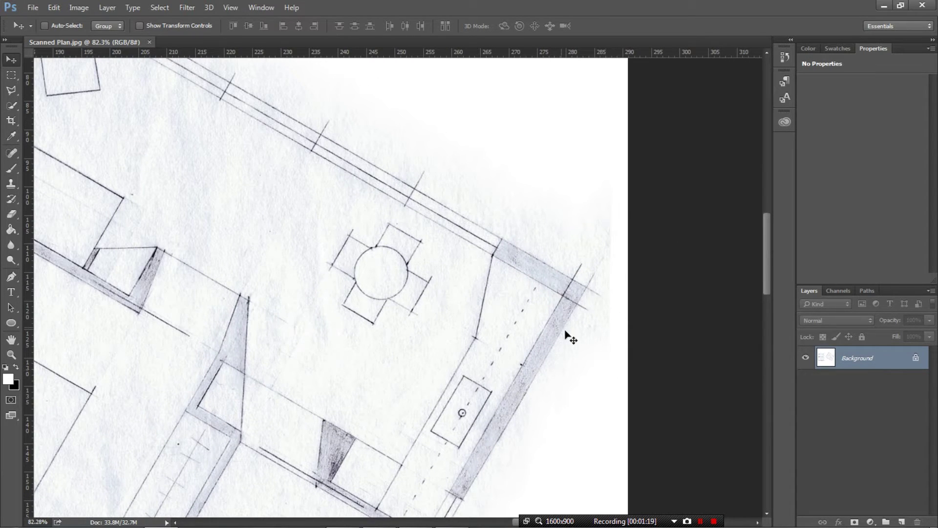
{"action": "scroll", "coordinate": [647, 332], "scroll_direction": "down", "scroll_amount": 1}
{"action": "scroll", "coordinate": [647, 332], "scroll_direction": "down", "scroll_amount": 1}
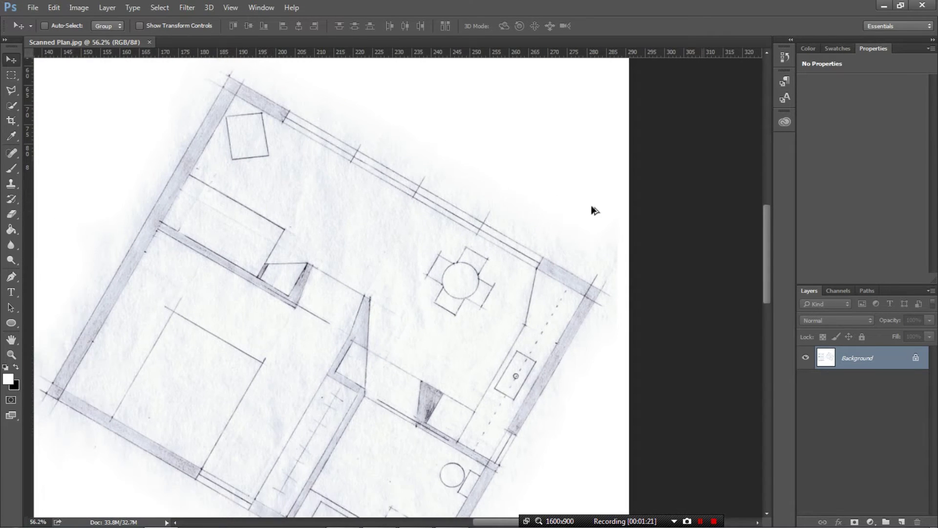
{"action": "scroll", "coordinate": [209, 221], "scroll_direction": "up", "scroll_amount": 2}
{"action": "key", "text": "alt"}
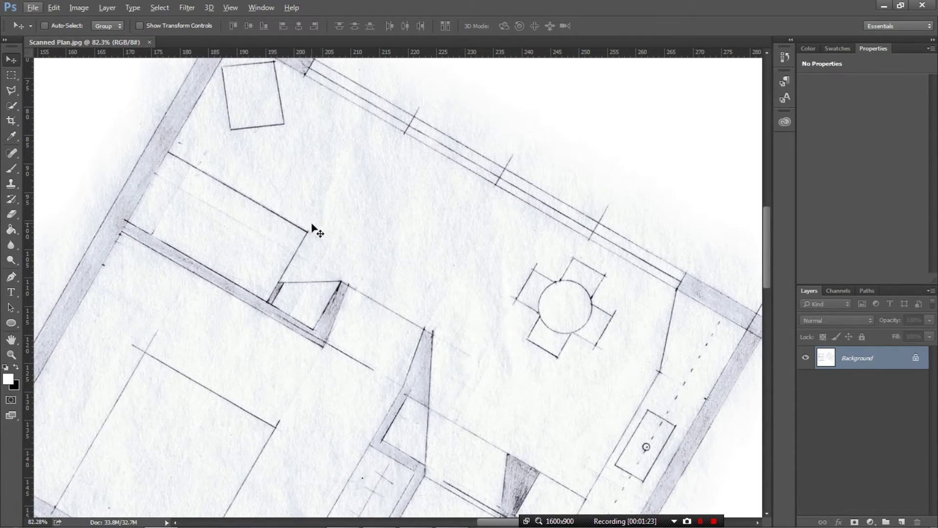
- Zoom out and pan across the canvas to inspect both pencil floor plans
{"action": "left_click", "coordinate": [178, 142]}
{"action": "left_click", "coordinate": [320, 231]}
{"action": "scroll", "coordinate": [454, 210], "scroll_direction": "down", "scroll_amount": 2}
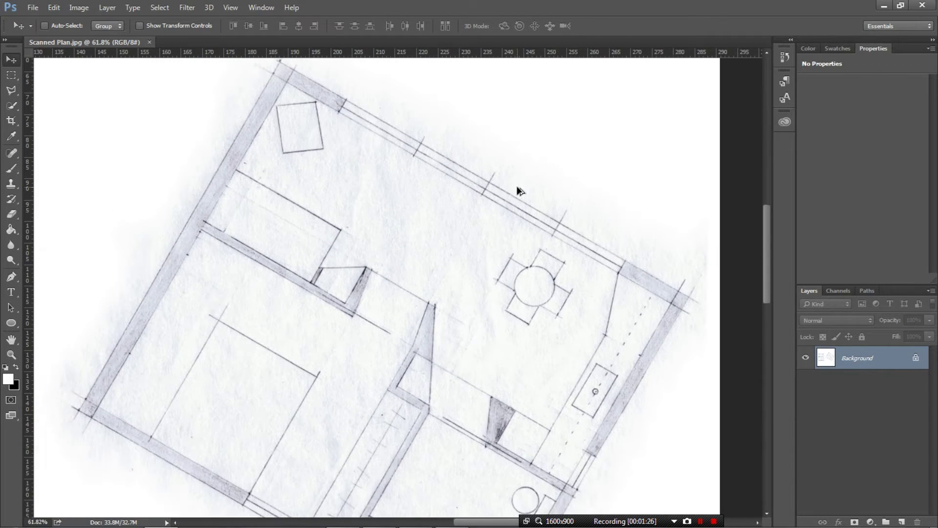
{"action": "scroll", "coordinate": [517, 187], "scroll_direction": "down", "scroll_amount": 1}
{"action": "scroll", "coordinate": [518, 195], "scroll_direction": "down", "scroll_amount": 1}
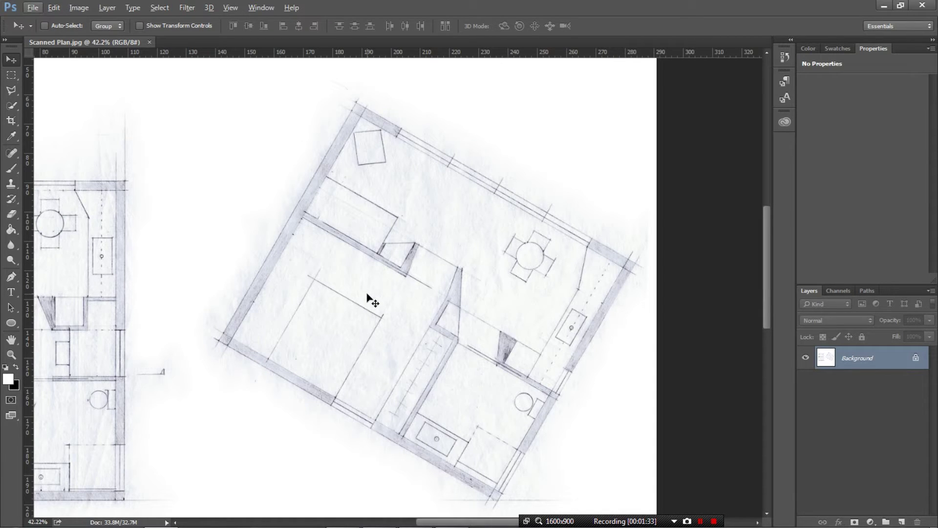
{"action": "scroll", "coordinate": [608, 159], "scroll_direction": "down", "scroll_amount": 1}
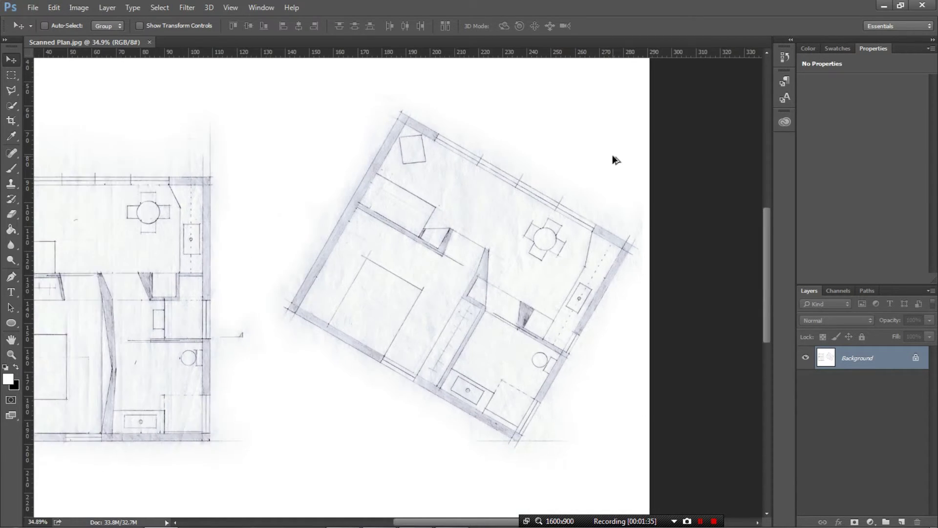
{"action": "scroll", "coordinate": [315, 237], "scroll_direction": "left", "scroll_amount": 4}
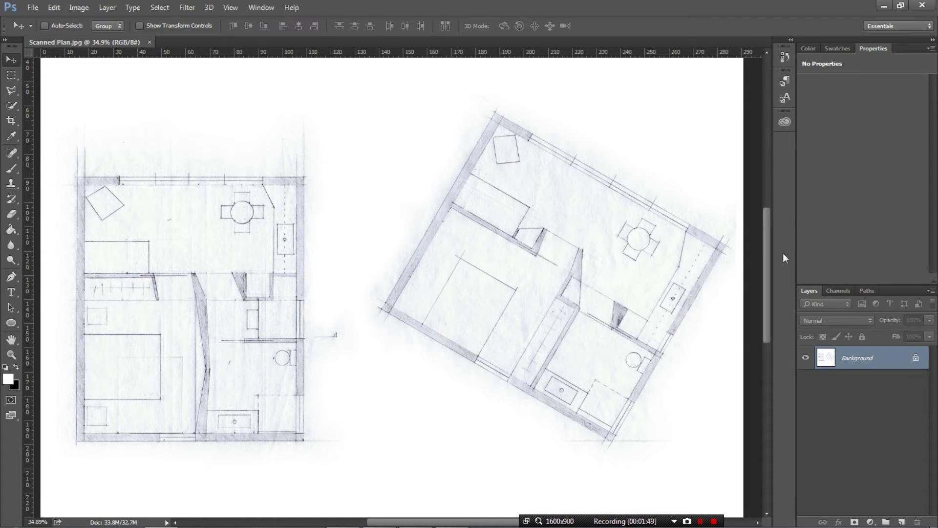
{"action": "left_click", "coordinate": [855, 424]}
- Add a Hue/Saturation adjustment layer with Saturation at -100 to grey the scan
{"action": "left_click", "coordinate": [871, 522]}
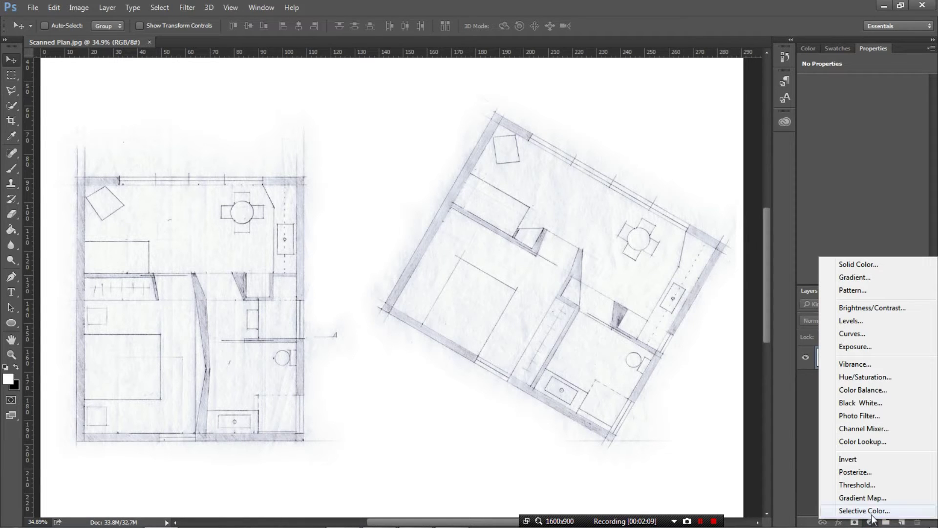
{"action": "left_click", "coordinate": [852, 380]}
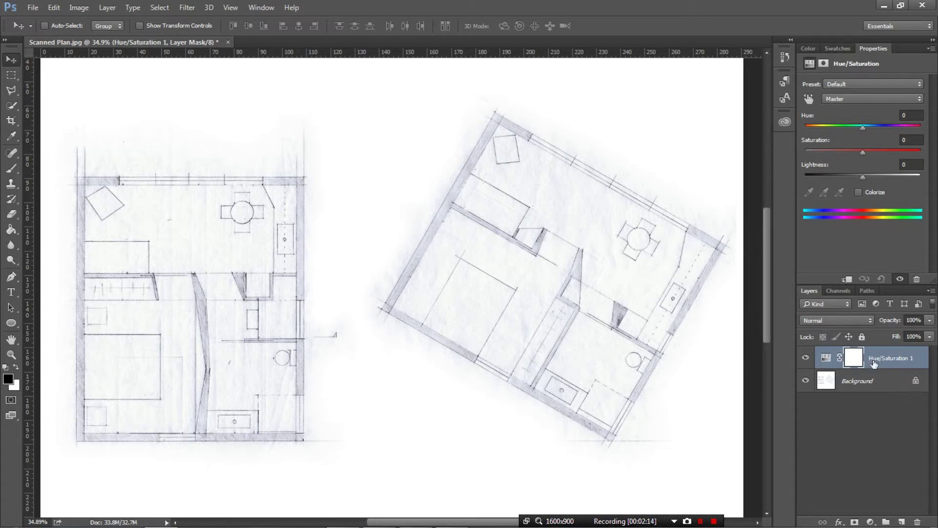
{"action": "left_click", "coordinate": [905, 364]}
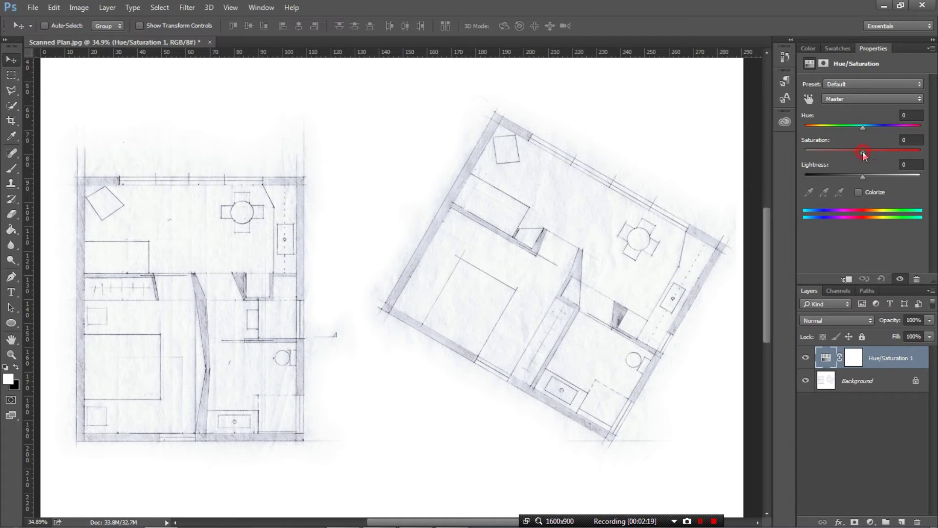
{"action": "left_click_drag", "start_coordinate": [863, 151], "coordinate": [791, 151]}
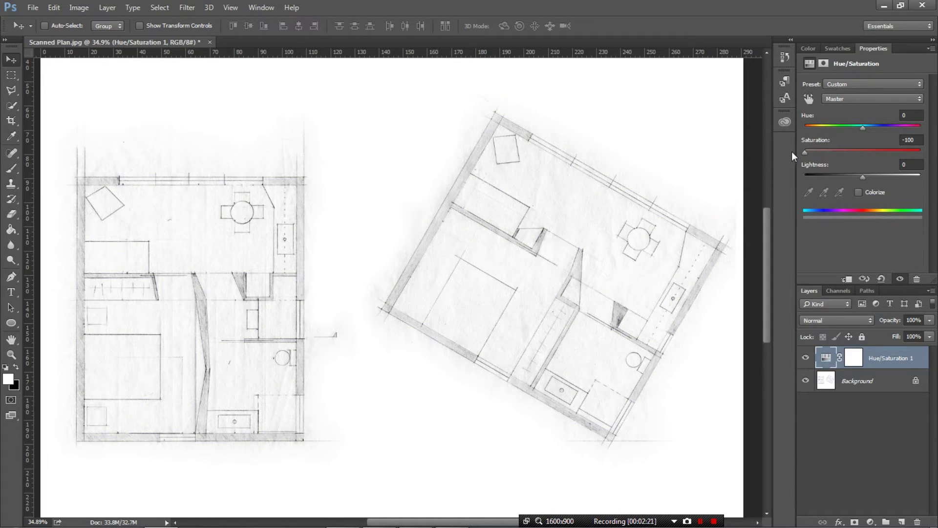
{"action": "left_click", "coordinate": [813, 142]}
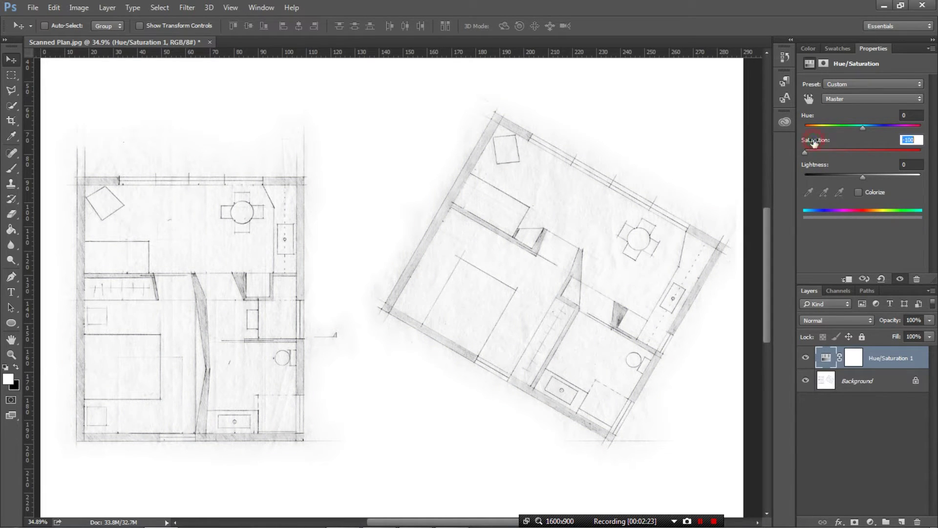
{"action": "left_click", "coordinate": [870, 522]}
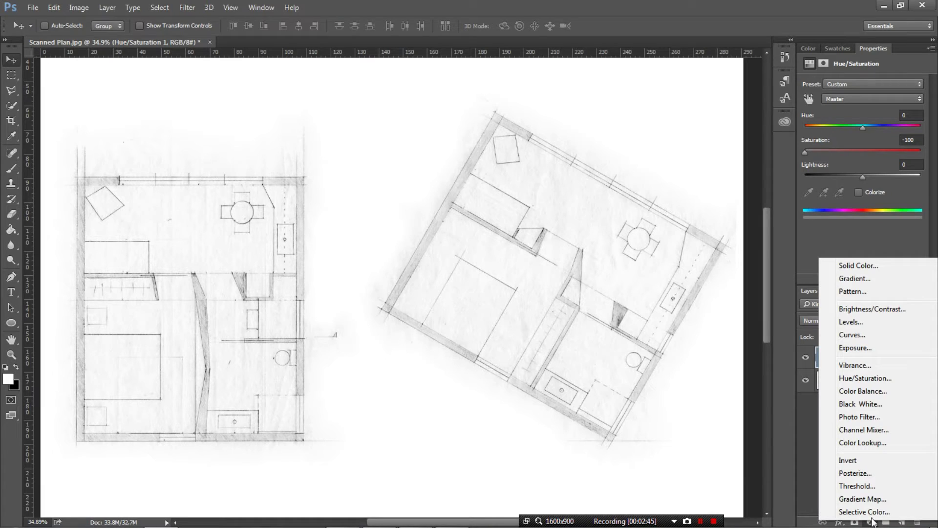
- Add a Levels adjustment layer with input levels 0, 0.38 and 255
{"action": "left_click", "coordinate": [854, 323]}
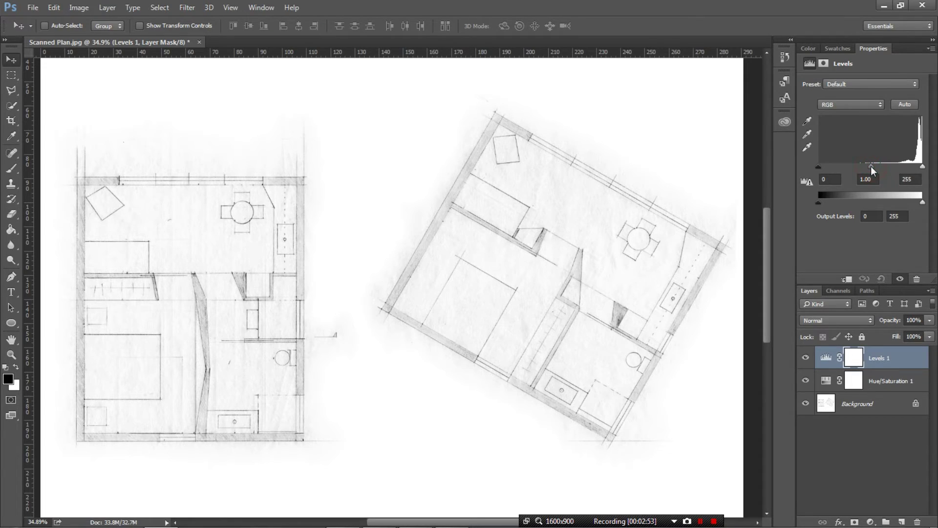
{"action": "left_click_drag", "start_coordinate": [870, 166], "coordinate": [902, 181]}
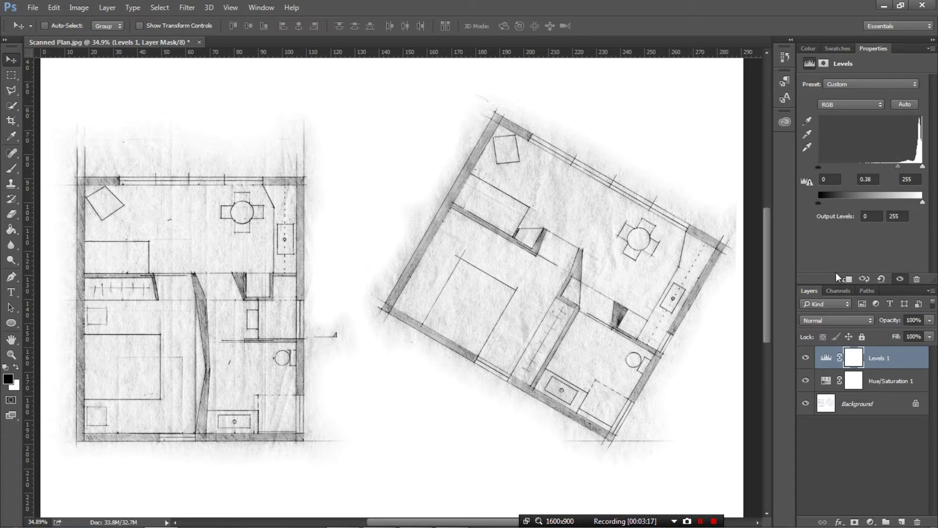
- Add a Curves adjustment layer with the white input point at 221
{"action": "left_click", "coordinate": [870, 522]}
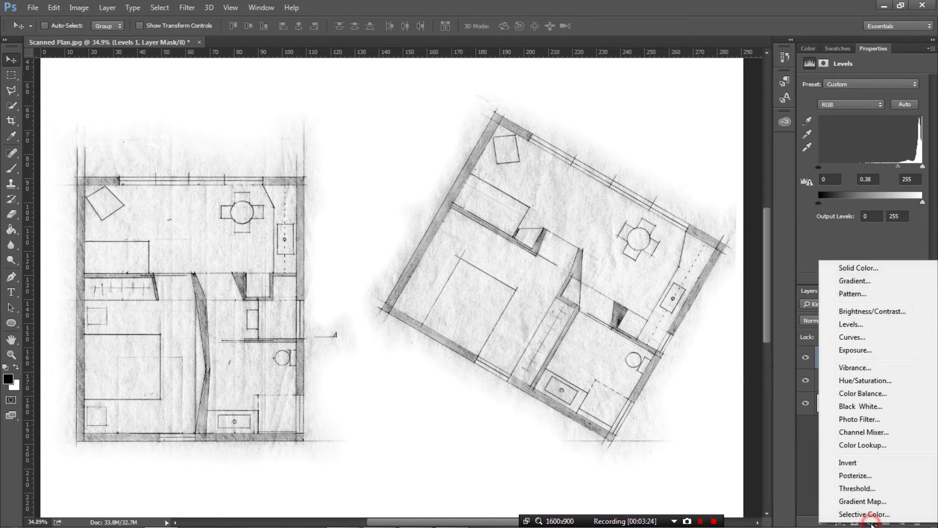
{"action": "left_click", "coordinate": [861, 339]}
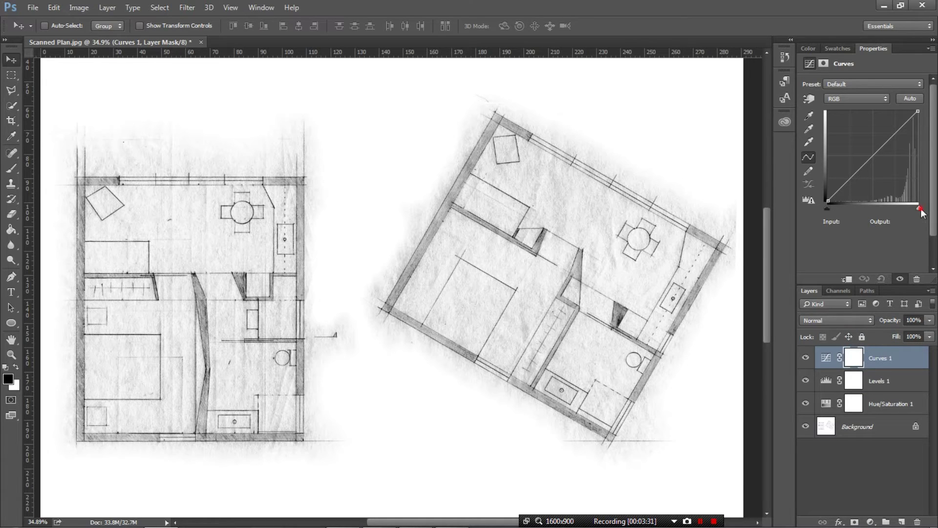
{"action": "left_click_drag", "start_coordinate": [920, 208], "coordinate": [865, 216]}
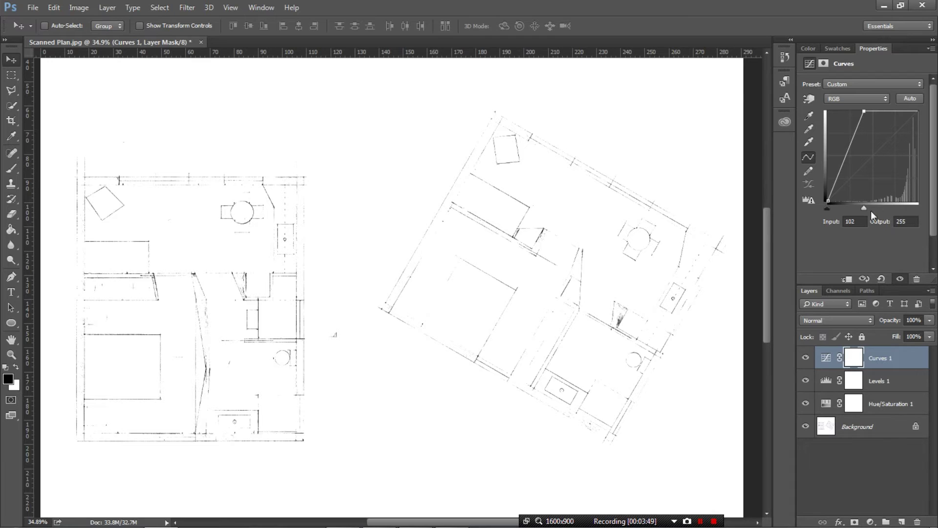
{"action": "left_click_drag", "start_coordinate": [862, 209], "coordinate": [885, 211]}
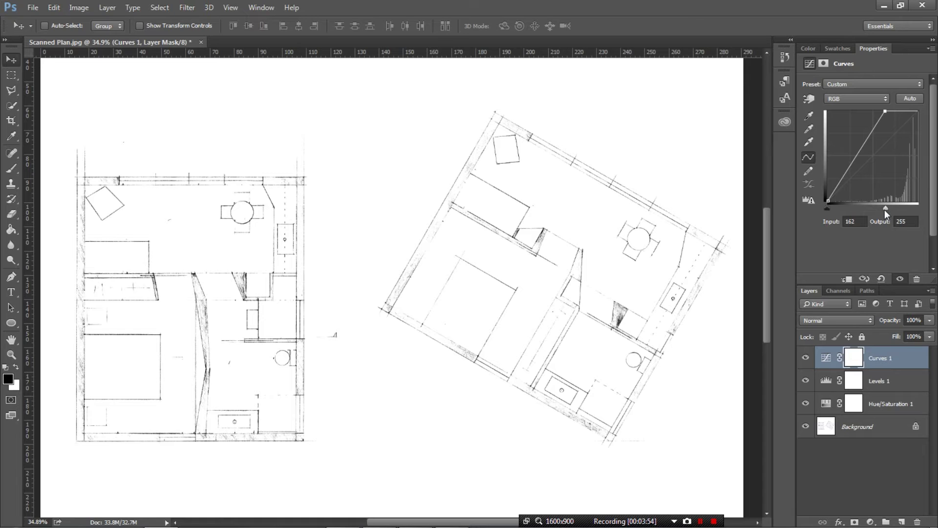
{"action": "mouse_move", "coordinate": [884, 209]}
{"action": "left_mouse_down"}
{"action": "mouse_move", "coordinate": [913, 210]}
{"action": "mouse_move", "coordinate": [905, 210]}
{"action": "left_mouse_up"}
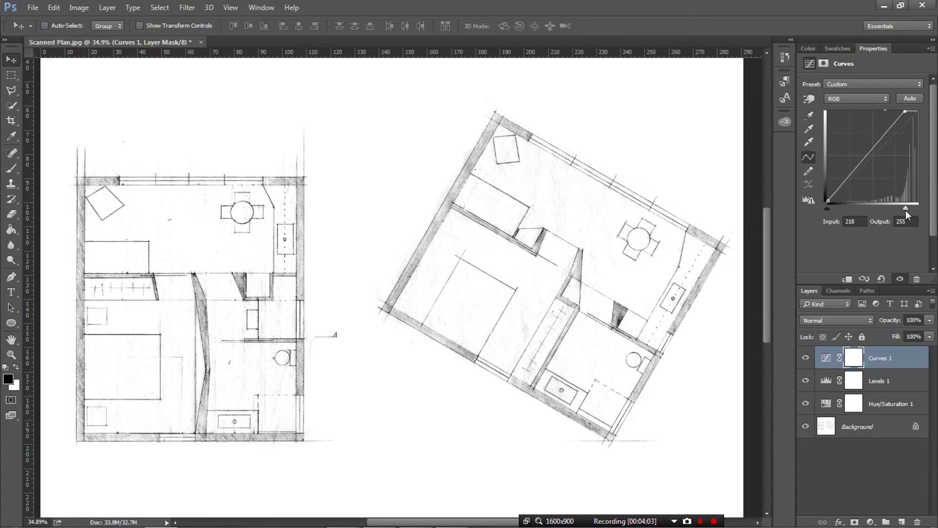
{"action": "left_click_drag", "start_coordinate": [905, 210], "coordinate": [904, 210]}
{"action": "left_click_drag", "start_coordinate": [904, 210], "coordinate": [907, 210]}
- Make white the foreground, add Layer 1, unlock Background as Layer 0, and move Layer 1 beneath it
{"action": "key", "text": "x"}
{"action": "left_click", "coordinate": [902, 521]}
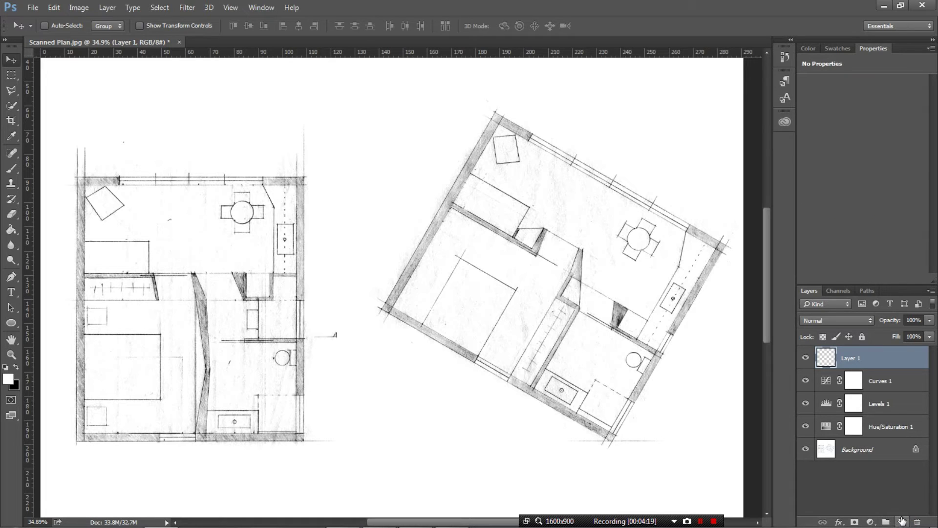
{"action": "left_click_drag", "start_coordinate": [859, 358], "coordinate": [861, 470]}
{"action": "left_click_drag", "start_coordinate": [879, 359], "coordinate": [878, 437]}
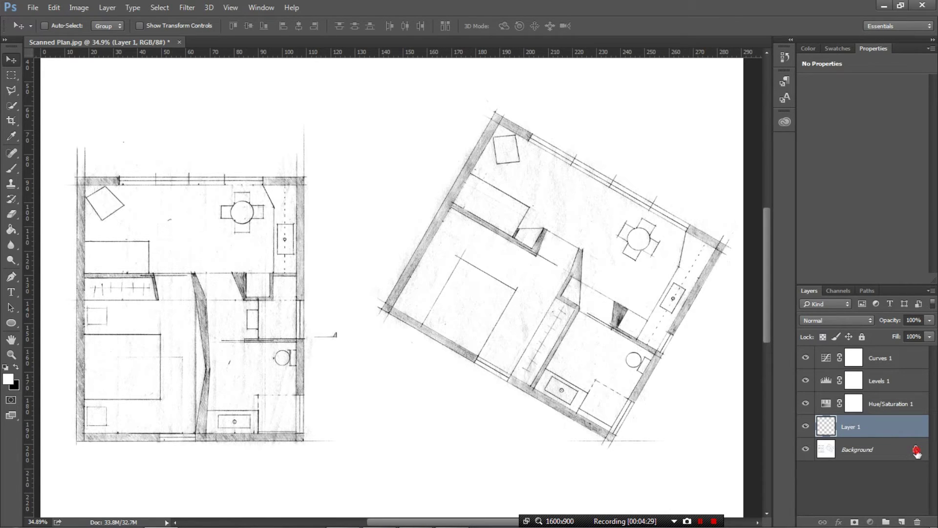
{"action": "left_click_drag", "start_coordinate": [916, 452], "coordinate": [917, 521]}
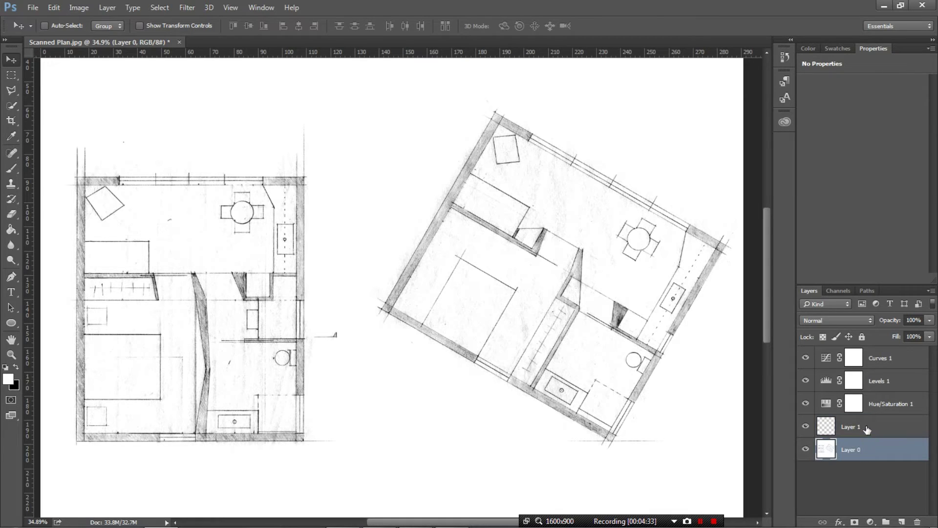
{"action": "left_click_drag", "start_coordinate": [867, 430], "coordinate": [869, 479]}
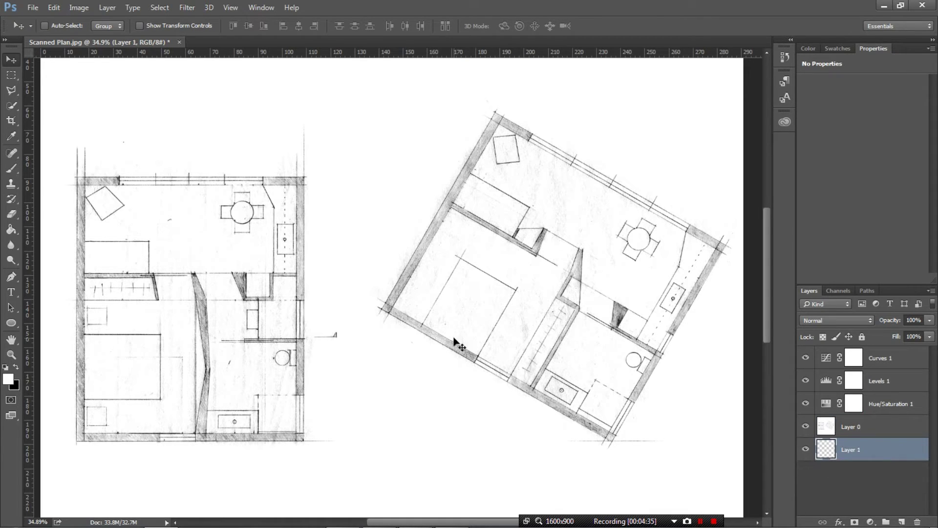
{"action": "left_click", "coordinate": [880, 447]}
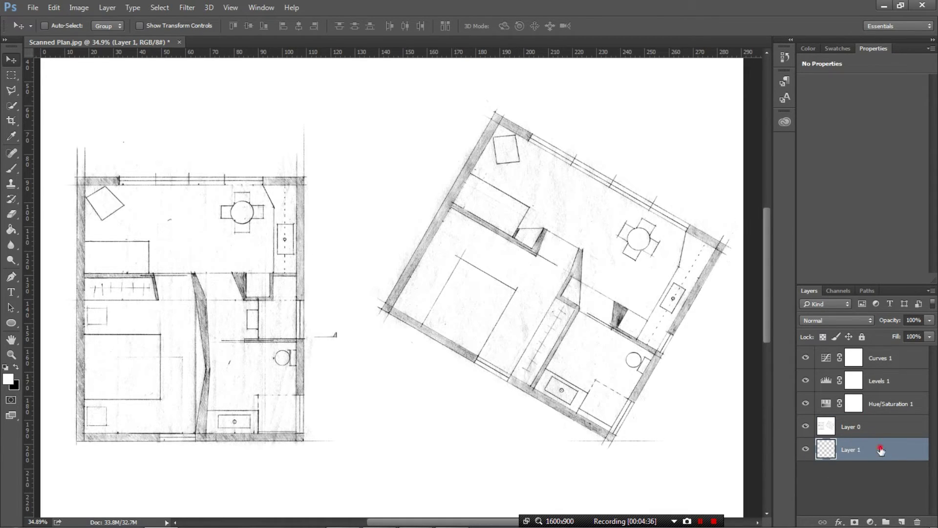
- Paint Bucket Layer 1 solid white, then show and select Layer 0
{"action": "left_click", "coordinate": [874, 428]}
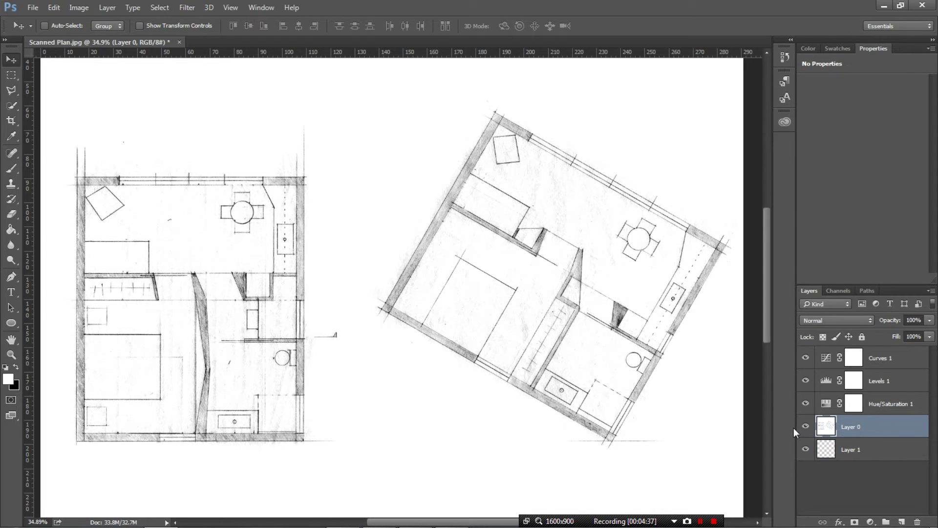
{"action": "left_click", "coordinate": [880, 459]}
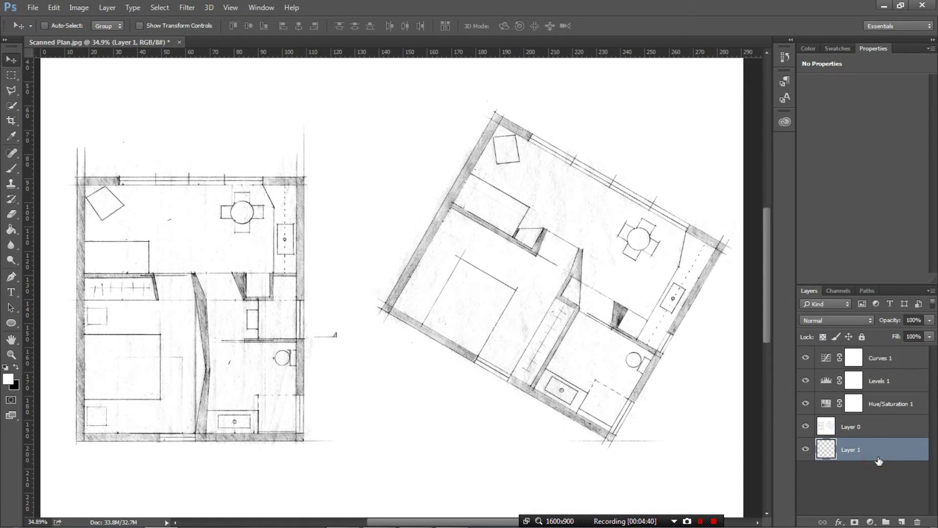
{"action": "left_click", "coordinate": [11, 229]}
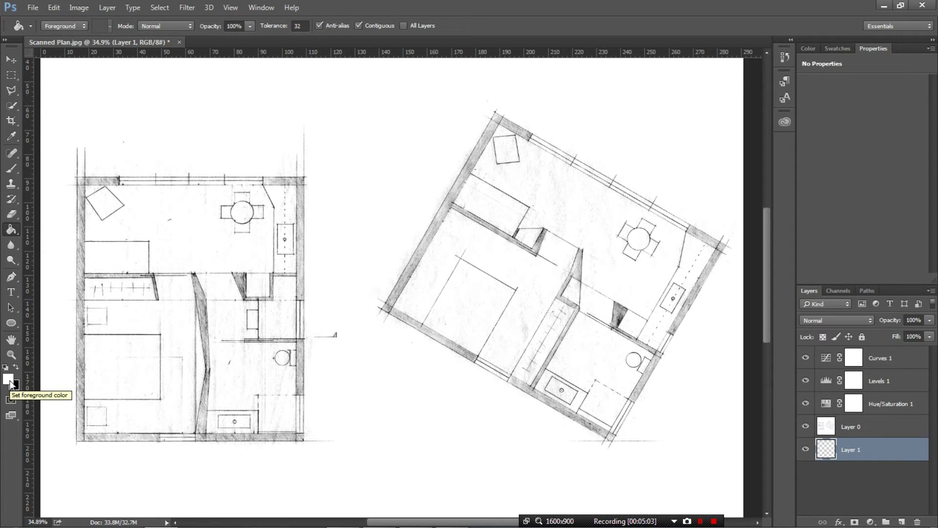
{"action": "left_click", "coordinate": [443, 431]}
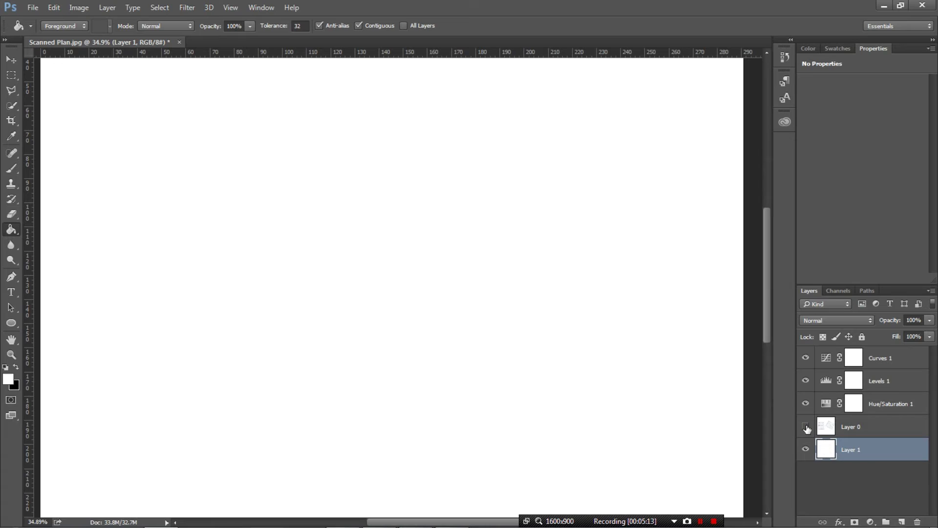
{"action": "left_click", "coordinate": [805, 427]}
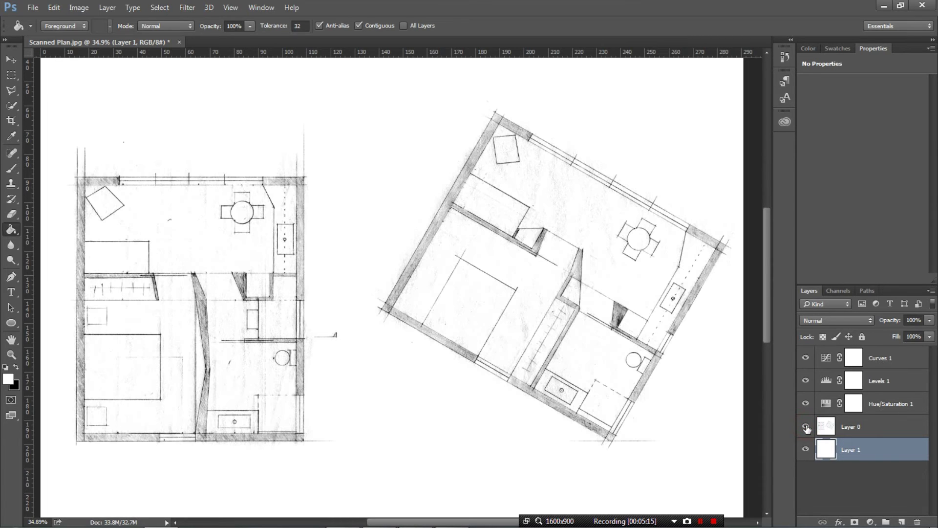
{"action": "left_click", "coordinate": [901, 427]}
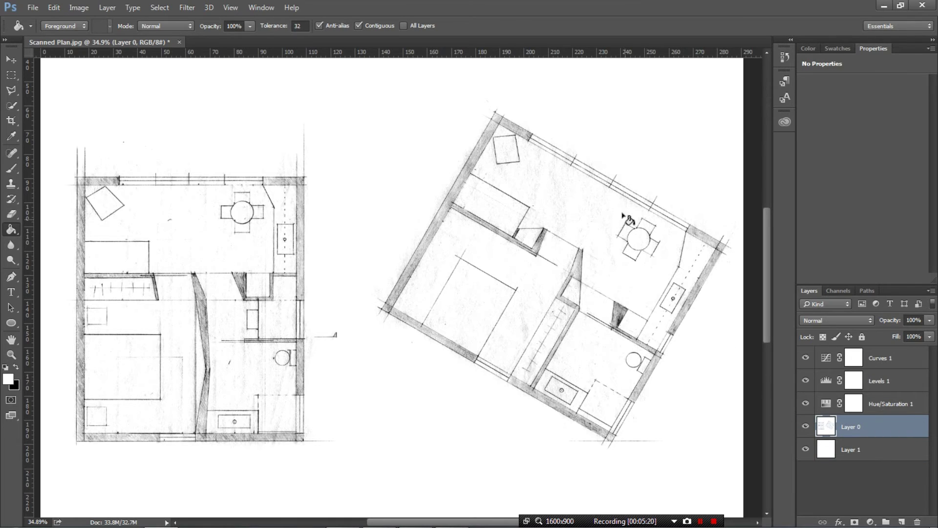
- Add a white layer mask to Layer 0
{"action": "scroll", "coordinate": [567, 174], "scroll_direction": "up", "scroll_amount": 5}
{"action": "scroll", "coordinate": [567, 175], "scroll_direction": "up", "scroll_amount": 2}
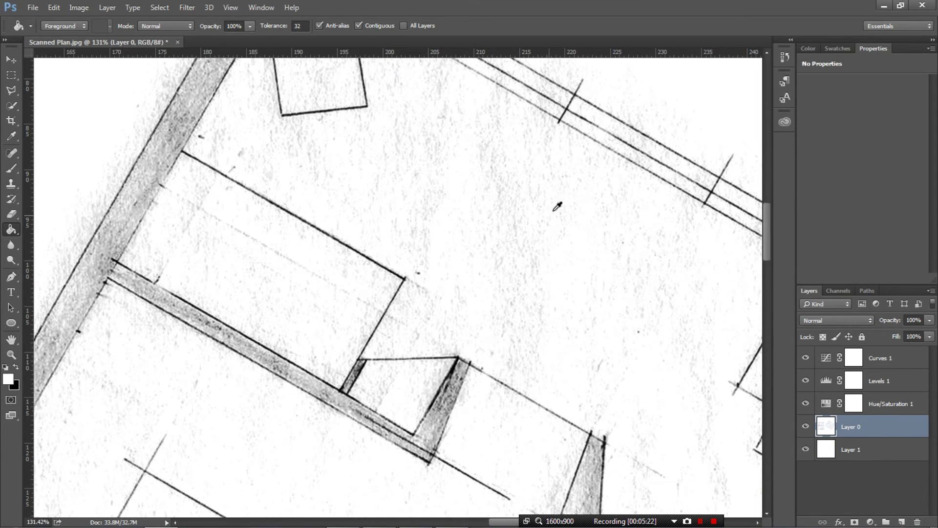
{"action": "scroll", "coordinate": [562, 171], "scroll_direction": "up", "scroll_amount": 2}
{"action": "scroll", "coordinate": [548, 155], "scroll_direction": "up", "scroll_amount": 2}
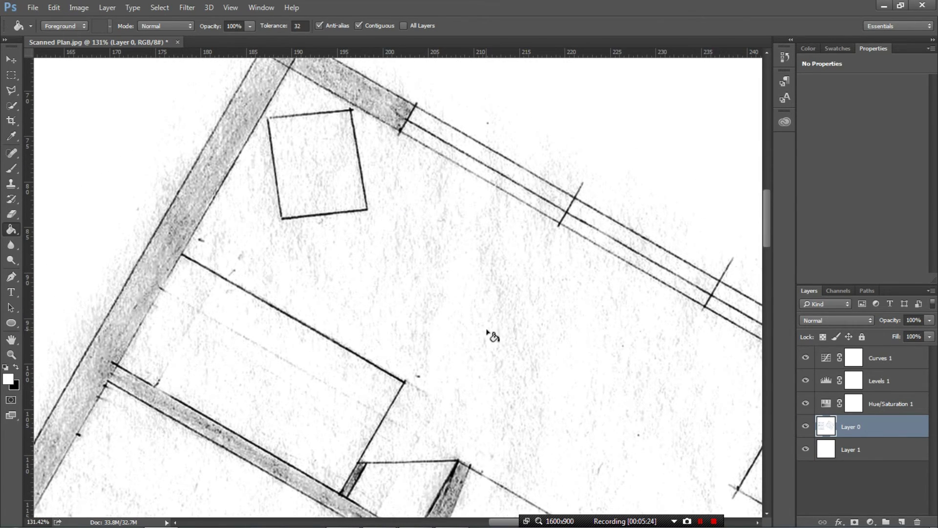
{"action": "scroll", "coordinate": [351, 179], "scroll_direction": "down", "scroll_amount": 2}
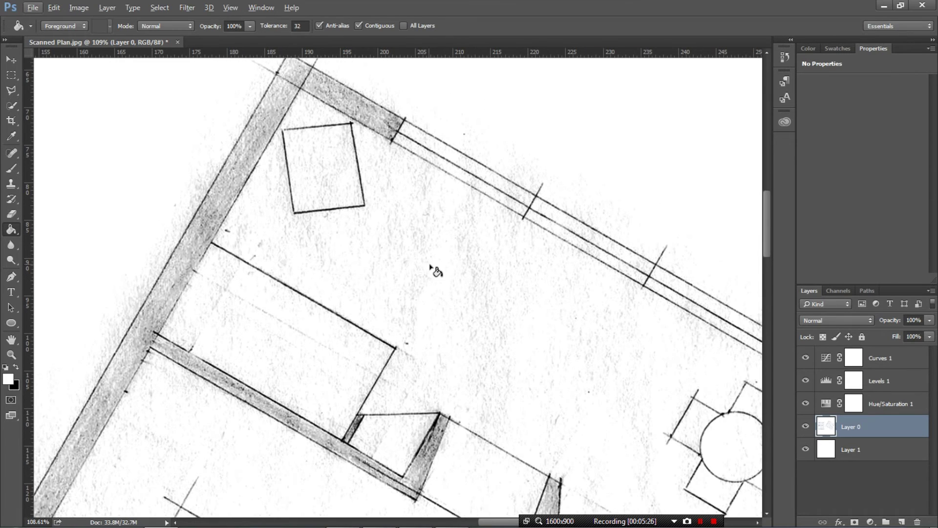
{"action": "scroll", "coordinate": [385, 205], "scroll_direction": "down", "scroll_amount": 1}
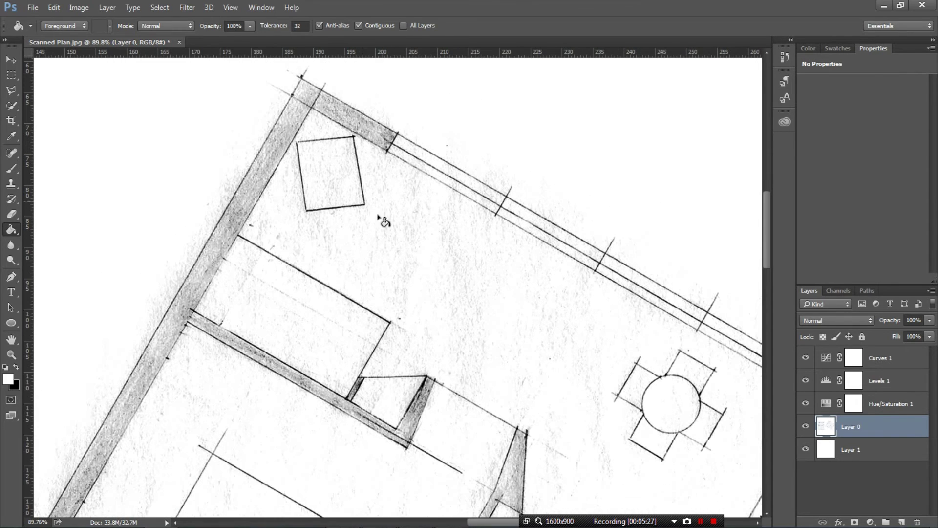
{"action": "left_click", "coordinate": [855, 522]}
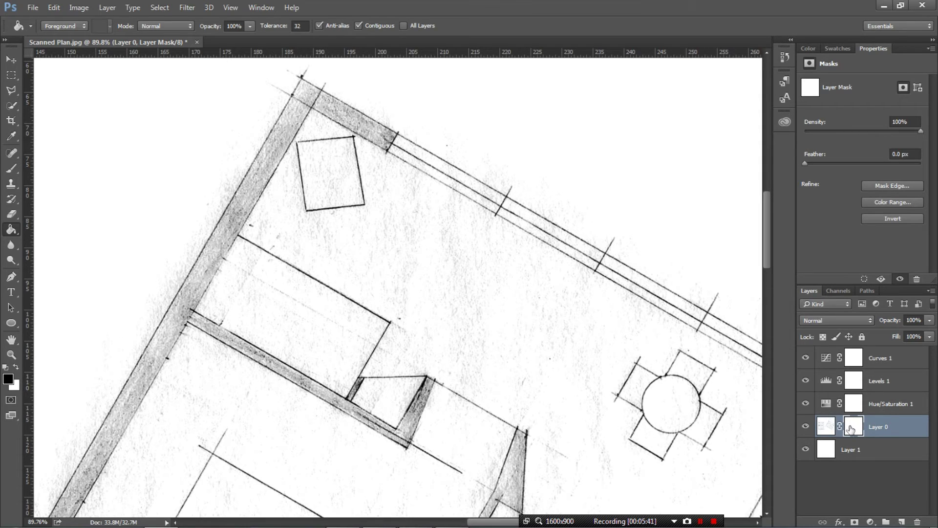
{"action": "left_click", "coordinate": [827, 425]}
- Target Layer 0's mask and set the Brush to a hard round 85 px, 100% hardness
{"action": "left_click", "coordinate": [855, 428]}
{"action": "left_click", "coordinate": [11, 170]}
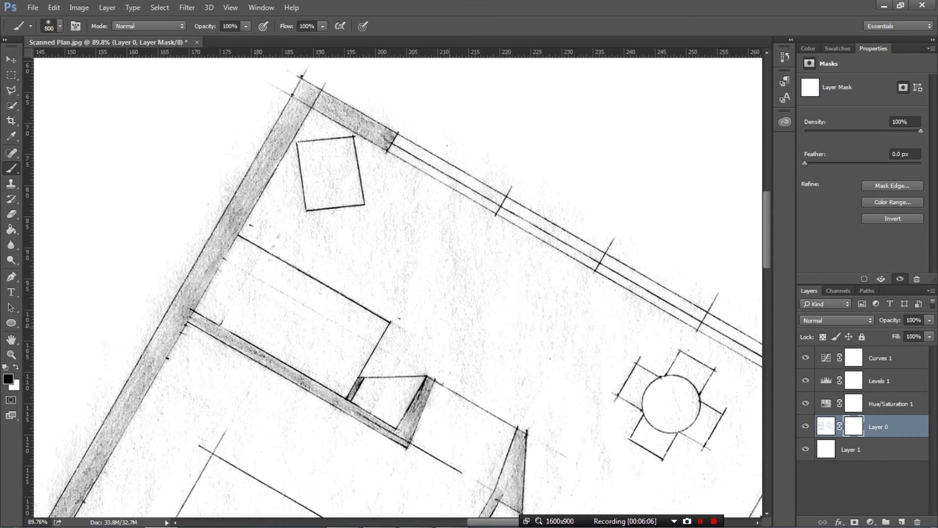
{"action": "key", "text": "bracketleft"}
{"action": "left_click", "coordinate": [60, 26]}
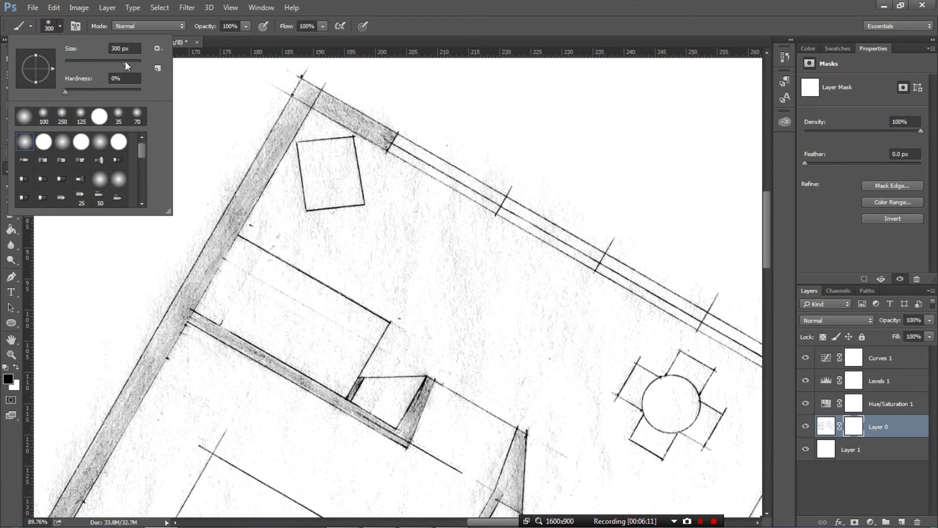
{"action": "left_click_drag", "start_coordinate": [125, 63], "coordinate": [107, 66]}
{"action": "left_click_drag", "start_coordinate": [104, 63], "coordinate": [97, 64]}
{"action": "left_click", "coordinate": [27, 146]}
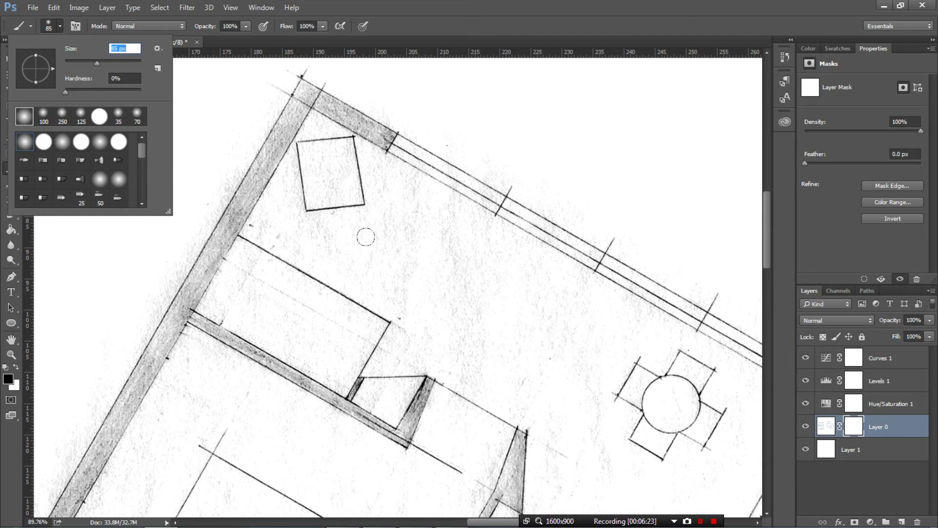
{"action": "left_click", "coordinate": [44, 143]}
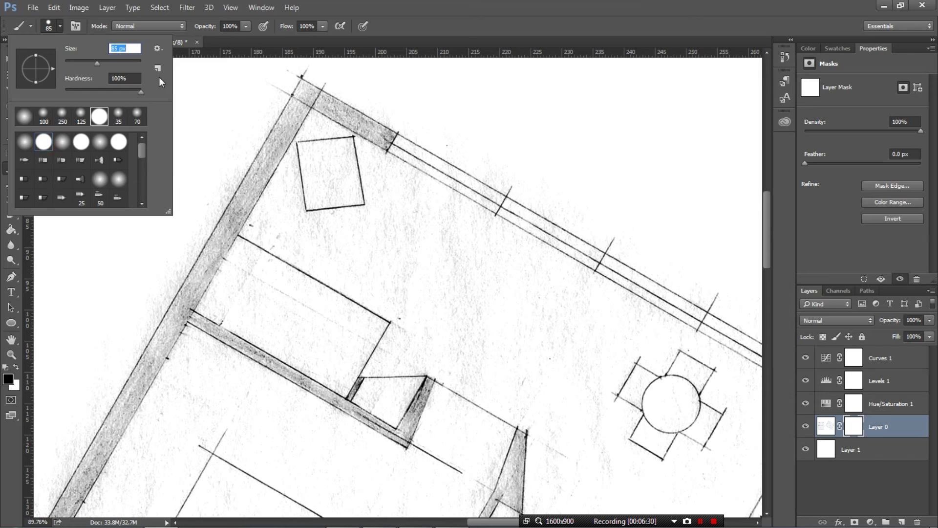
{"action": "left_click", "coordinate": [413, 248]}
- Paint black on Layer 0's mask to hide pencil grain across the open floor
{"action": "left_click", "coordinate": [427, 261]}
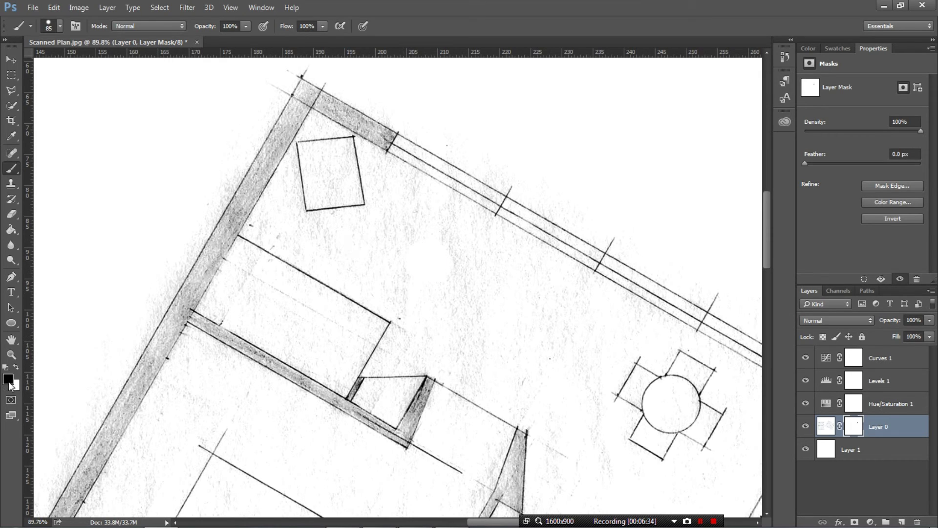
{"action": "left_click", "coordinate": [9, 382]}
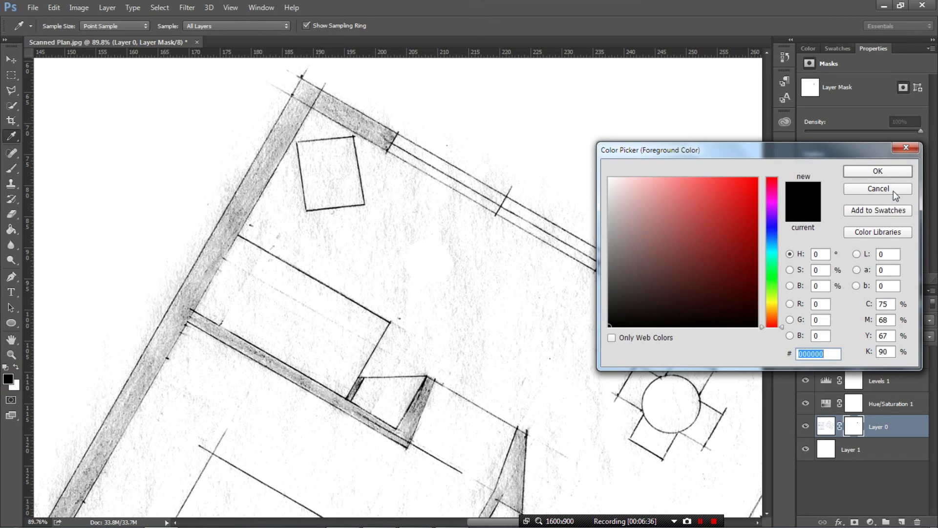
{"action": "left_click", "coordinate": [878, 188]}
{"action": "left_click", "coordinate": [398, 281]}
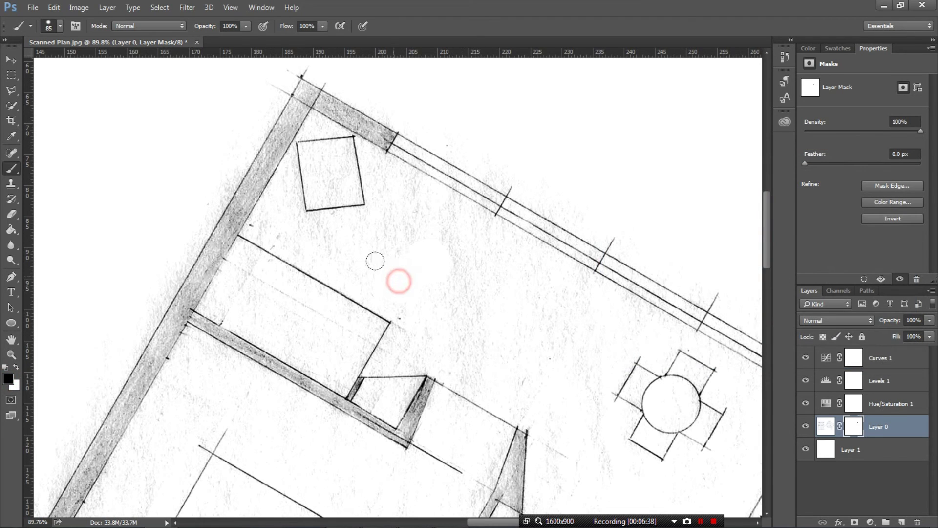
{"action": "left_click", "coordinate": [376, 261]}
{"action": "mouse_move", "coordinate": [393, 205]}
{"action": "left_mouse_down"}
{"action": "mouse_move", "coordinate": [461, 242]}
{"action": "mouse_move", "coordinate": [434, 301]}
{"action": "mouse_move", "coordinate": [396, 332]}
{"action": "mouse_move", "coordinate": [443, 332]}
{"action": "mouse_move", "coordinate": [469, 315]}
{"action": "mouse_move", "coordinate": [446, 285]}
{"action": "mouse_move", "coordinate": [427, 294]}
{"action": "left_mouse_up"}
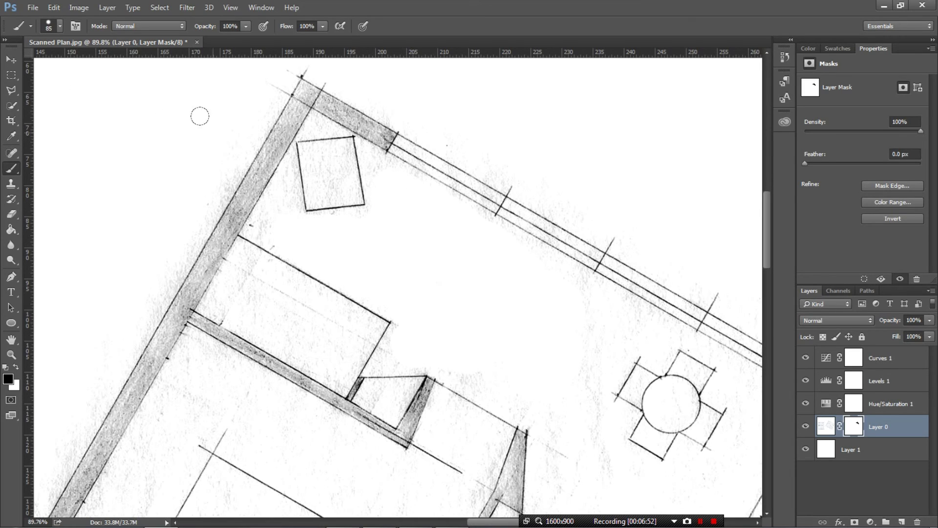
{"action": "left_click", "coordinate": [248, 101]}
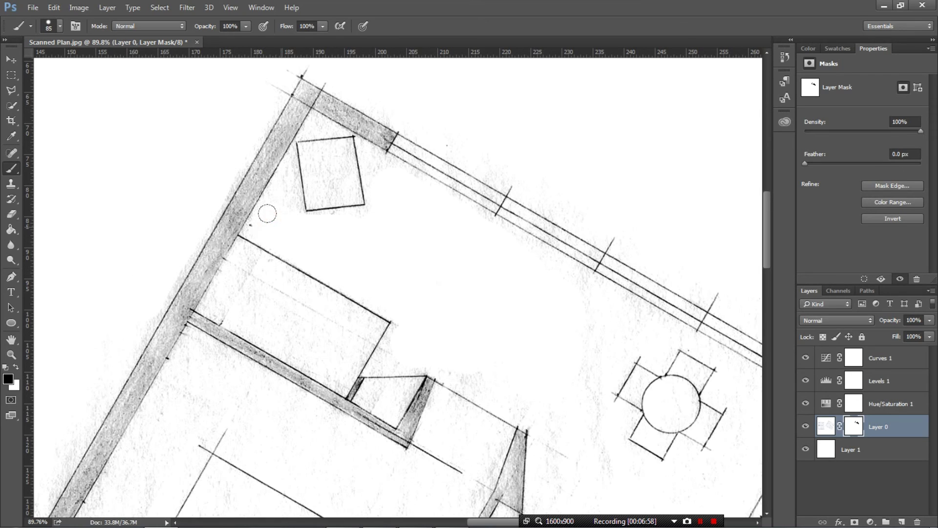
- Shrink the brush to 35 px and mask the grain beside the small square
{"action": "key", "text": "bracketleft"}
{"action": "key", "text": "bracketleft"}
{"action": "key", "text": "bracketleft"}
{"action": "key", "text": "bracketleft"}
{"action": "key", "text": "bracketleft"}
{"action": "left_click", "coordinate": [259, 227]}
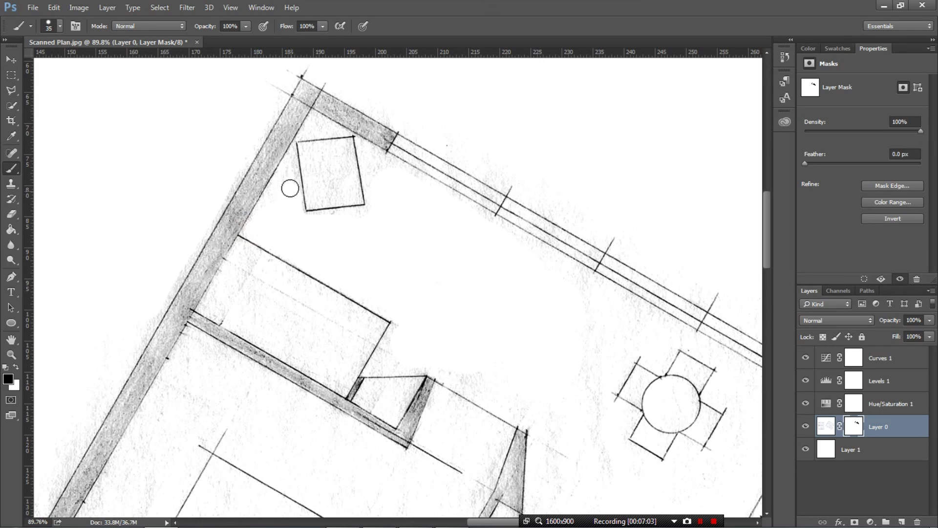
{"action": "left_click", "coordinate": [303, 212]}
- Finish masking grain below the small square, then paint white on Layer 0's mask to restore its bottom edge
{"action": "left_click_drag", "start_coordinate": [308, 214], "coordinate": [303, 215]}
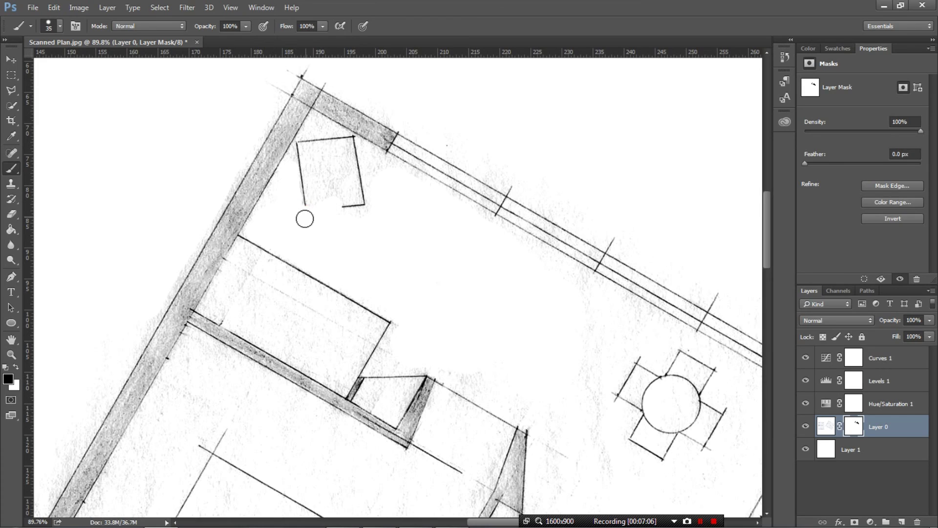
{"action": "left_click", "coordinate": [16, 366]}
{"action": "left_click_drag", "start_coordinate": [338, 202], "coordinate": [308, 205]}
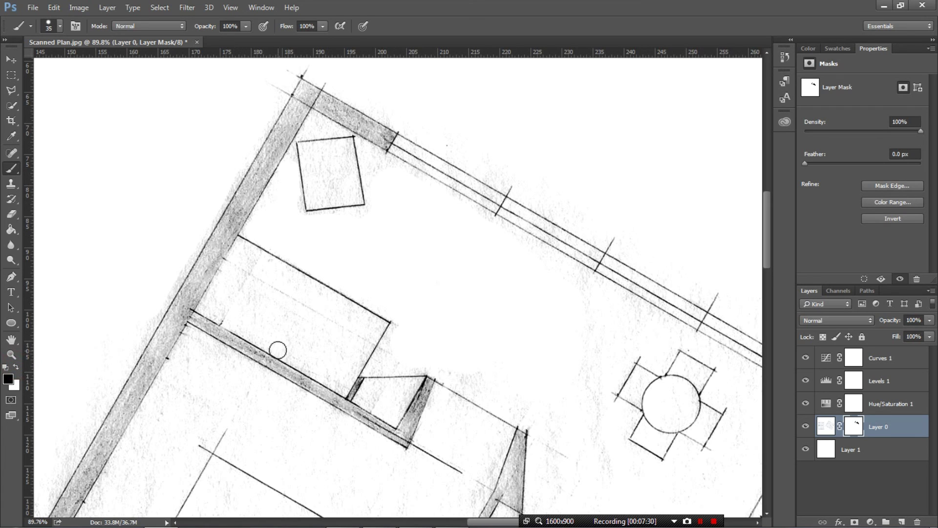
{"action": "scroll", "coordinate": [313, 247], "scroll_direction": "down", "scroll_amount": 2}
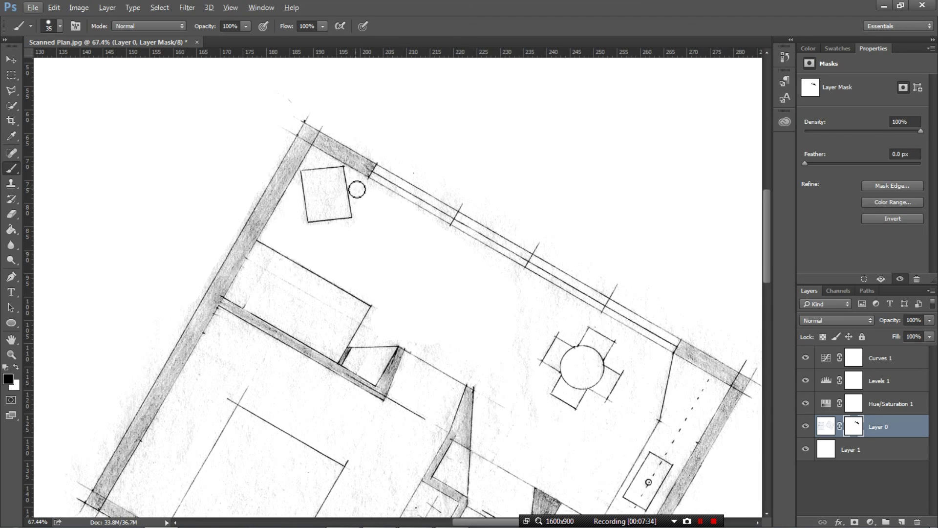
{"action": "left_click", "coordinate": [357, 193]}
{"action": "left_click", "coordinate": [356, 238]}
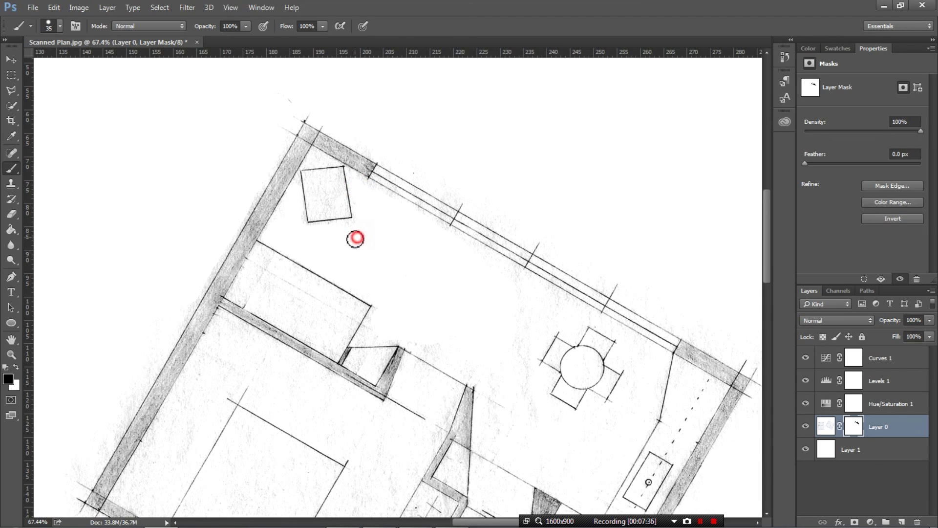
{"action": "left_click", "coordinate": [382, 221]}
{"action": "left_click", "coordinate": [373, 195]}
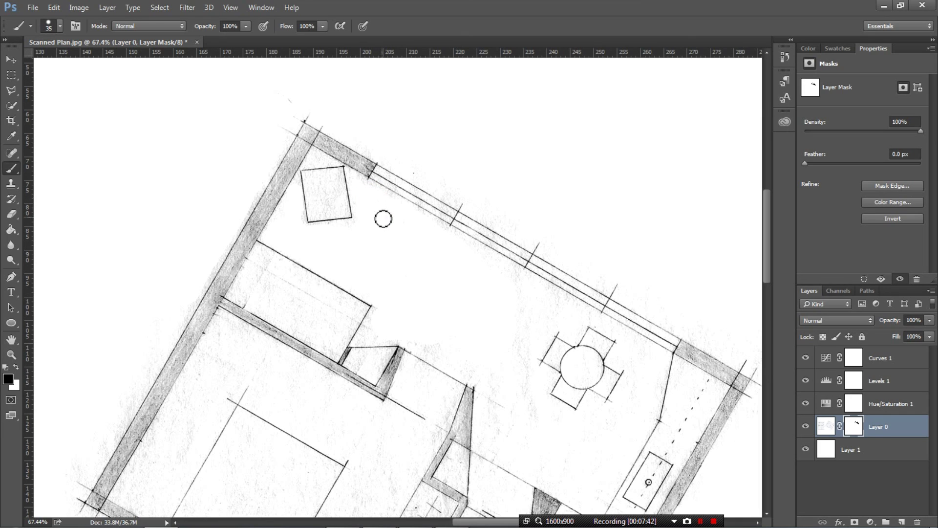
{"action": "left_click", "coordinate": [348, 230]}
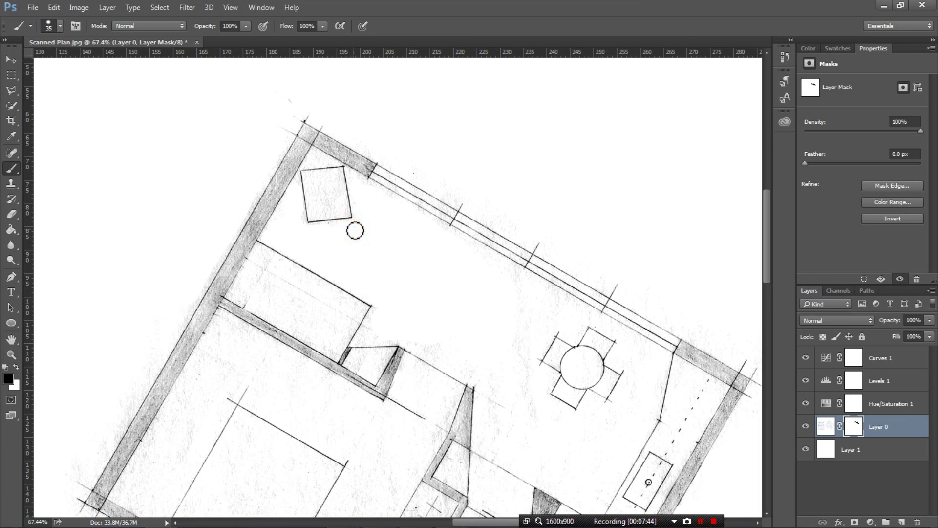